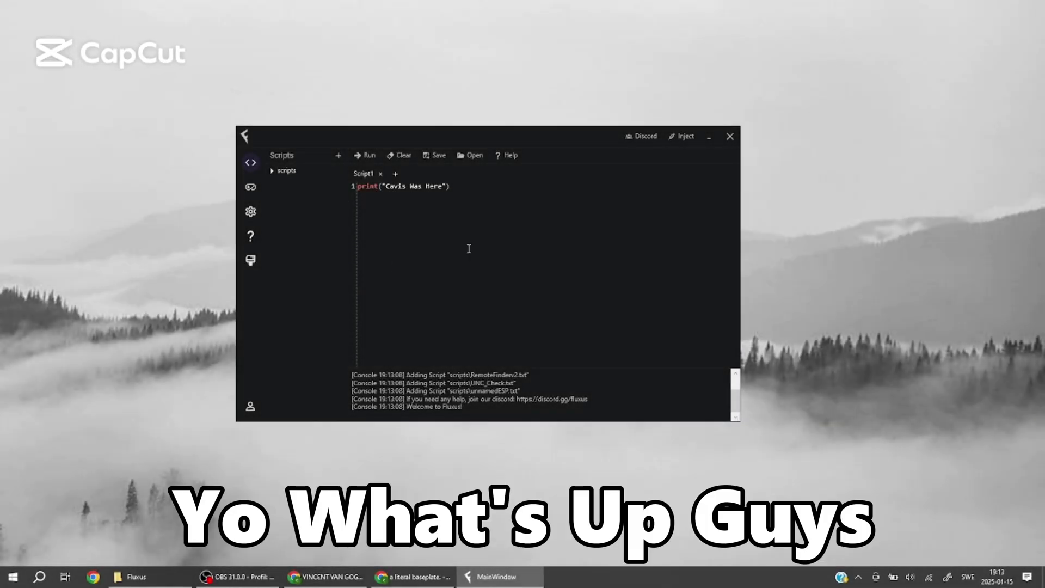
Page through Fluxus settings past Account and Auto Execution to the Roblox Fix / FPS Unlocker options.
left_click_drag(462, 191, 321, 176)
left_click(453, 187)
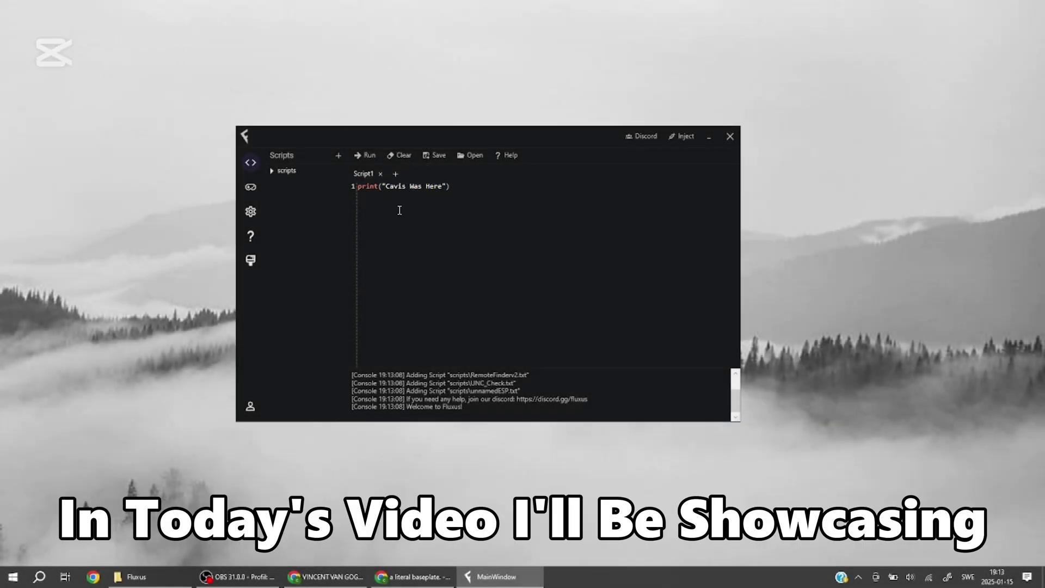
left_click(252, 212)
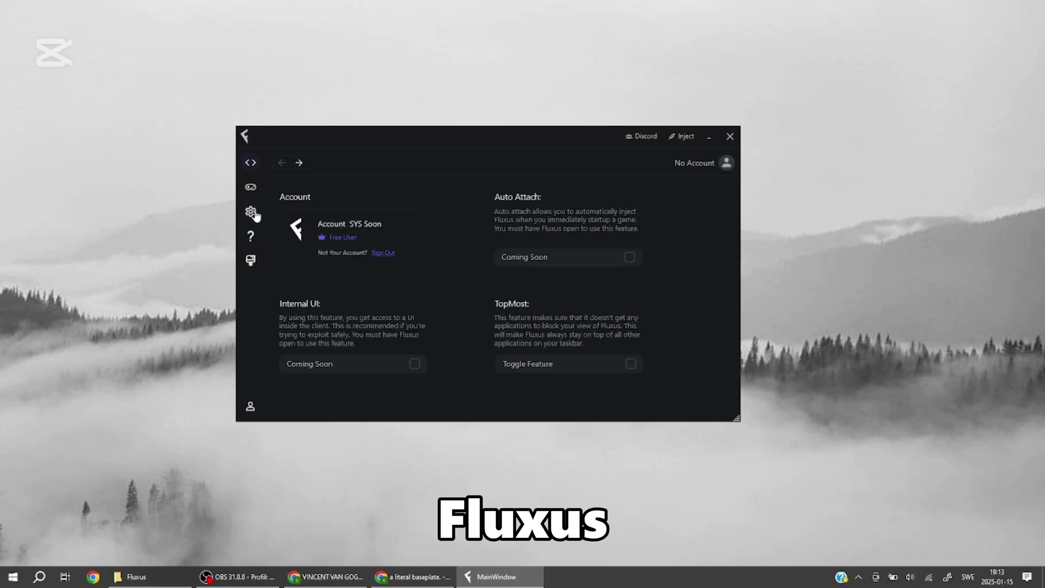
left_click(297, 163)
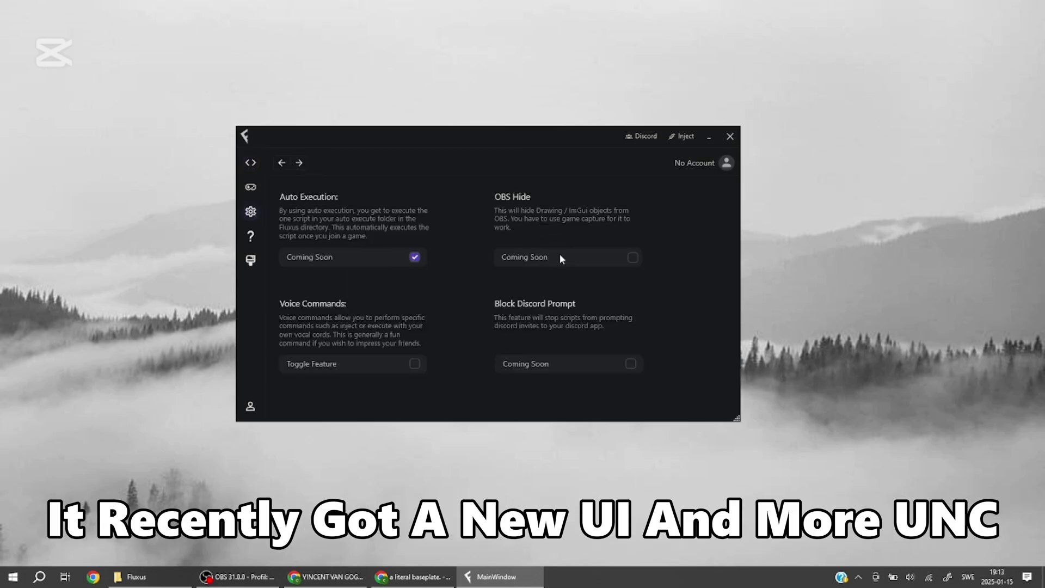
left_click(299, 165)
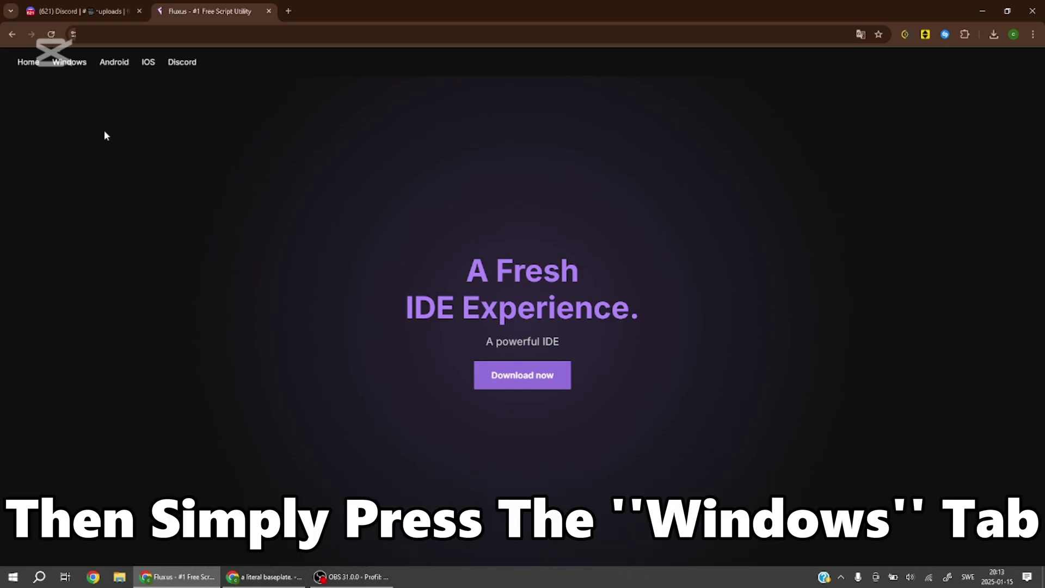
Start the Fluxus Windows download from the FluxTeam site's Windows page.
left_click(70, 65)
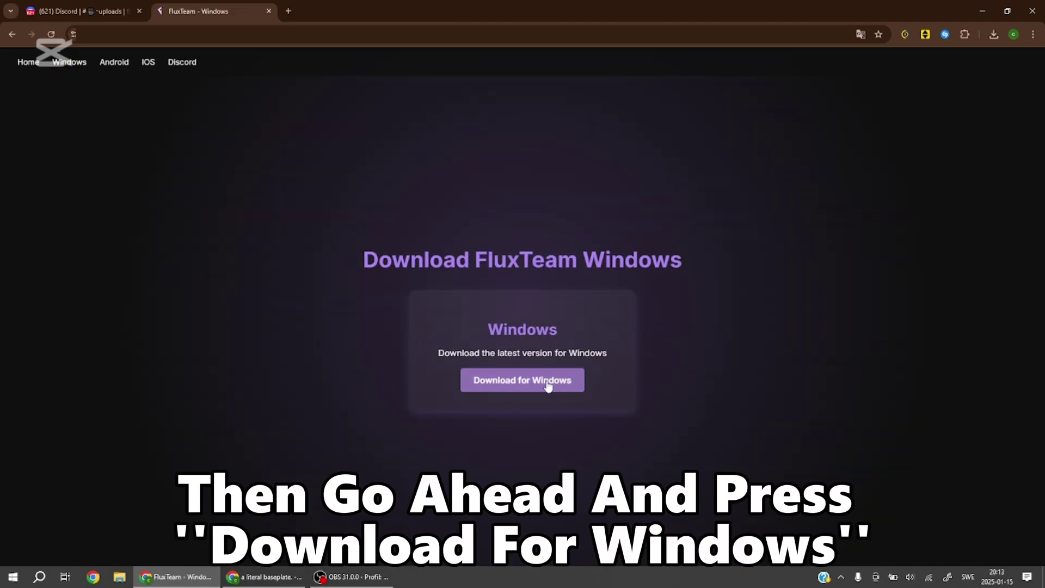
left_click(517, 381)
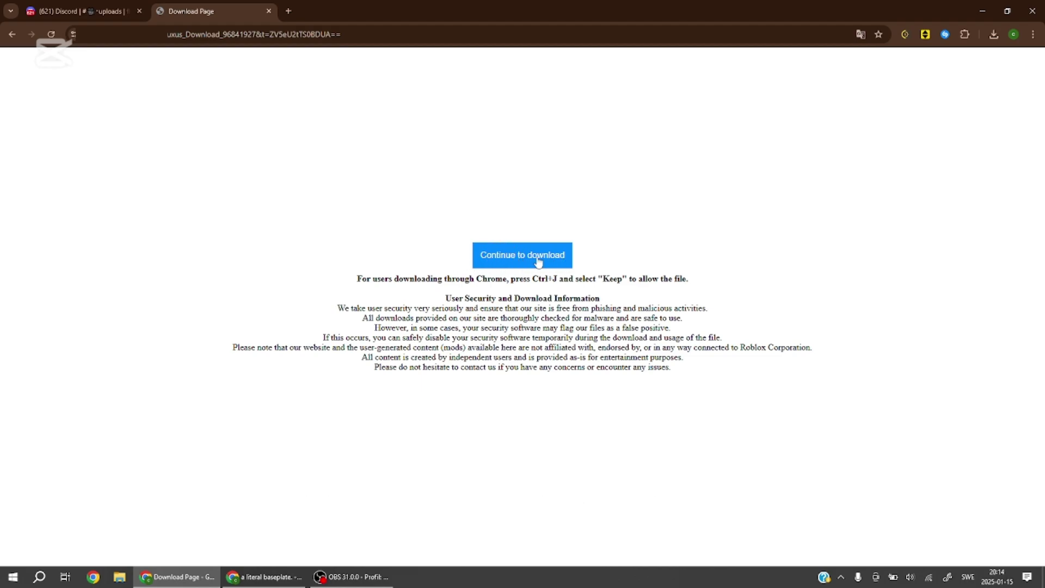
Download the Fluxus file through Filedm and open it to get the FluxusB program.
left_click(506, 254)
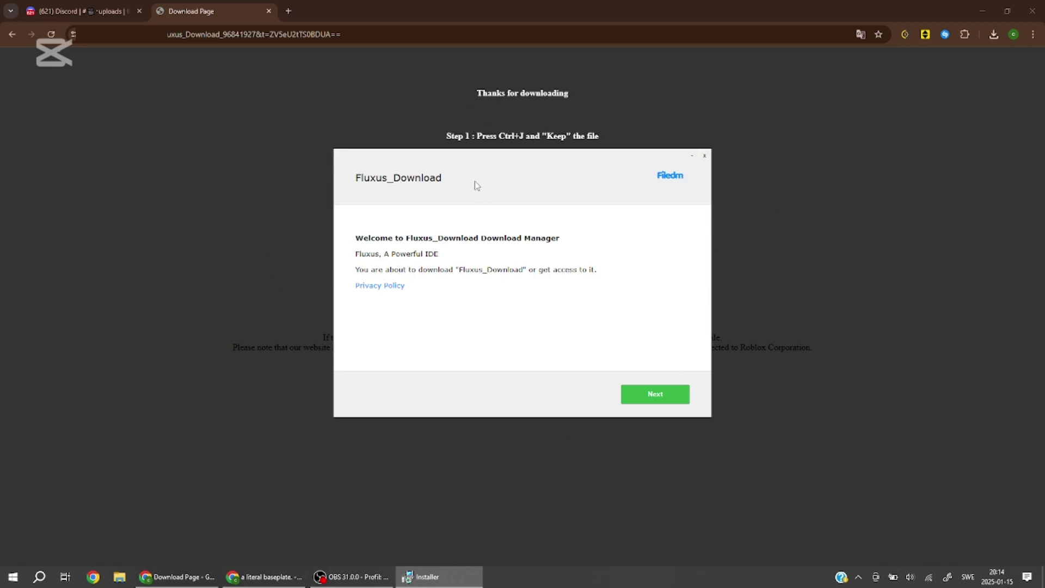
left_click(656, 394)
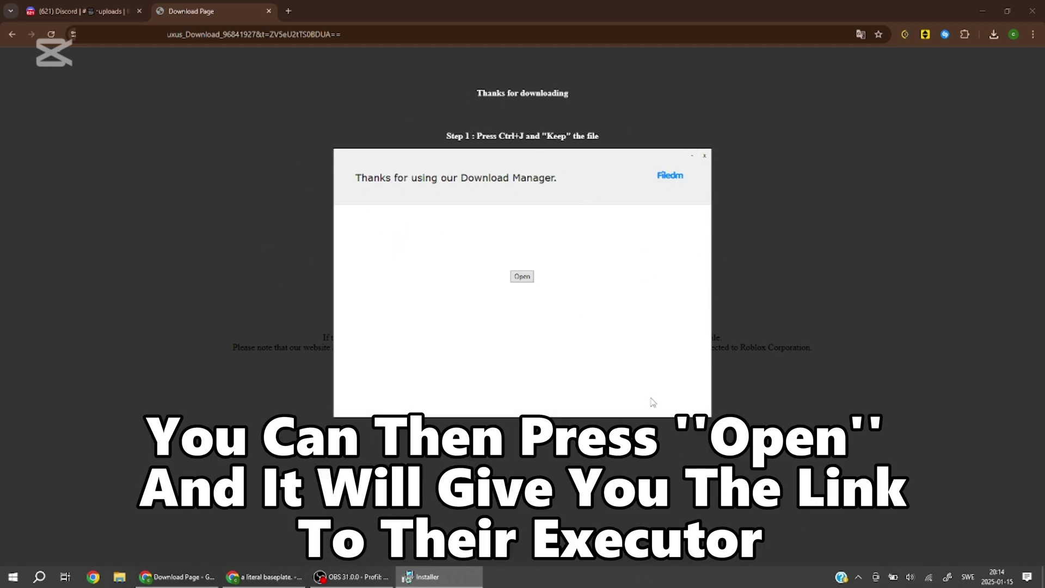
left_click(520, 278)
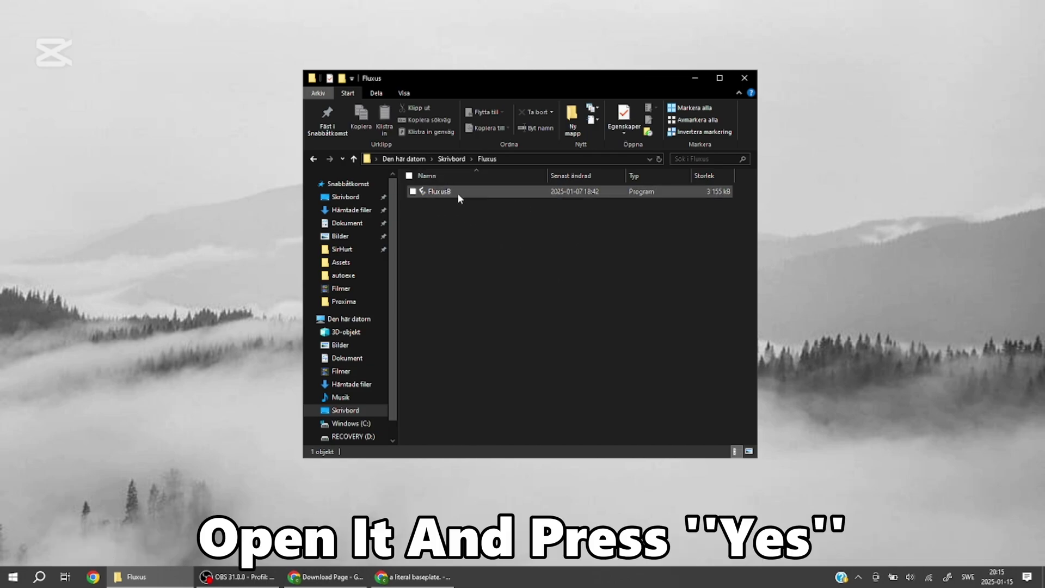
Run the FluxusB installer, accept the EULA, and install Fluxus at the Current Path.
double_click(475, 192)
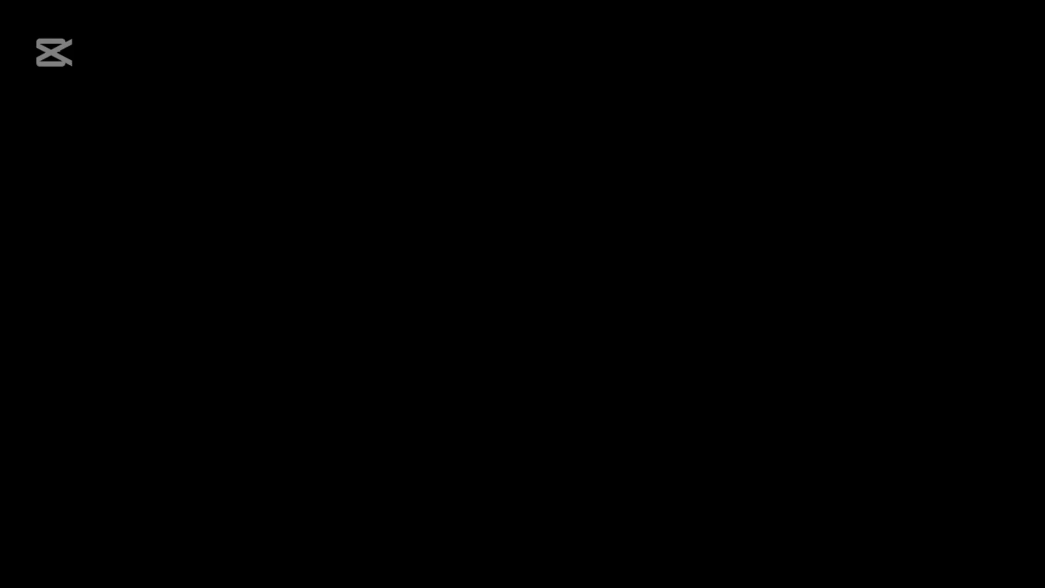
left_click(466, 363)
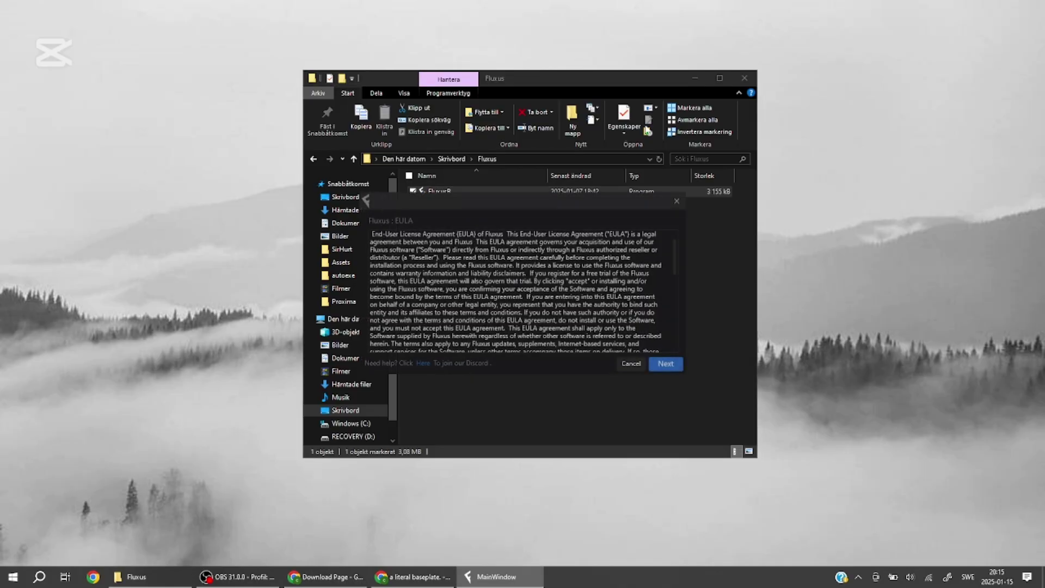
left_click(694, 79)
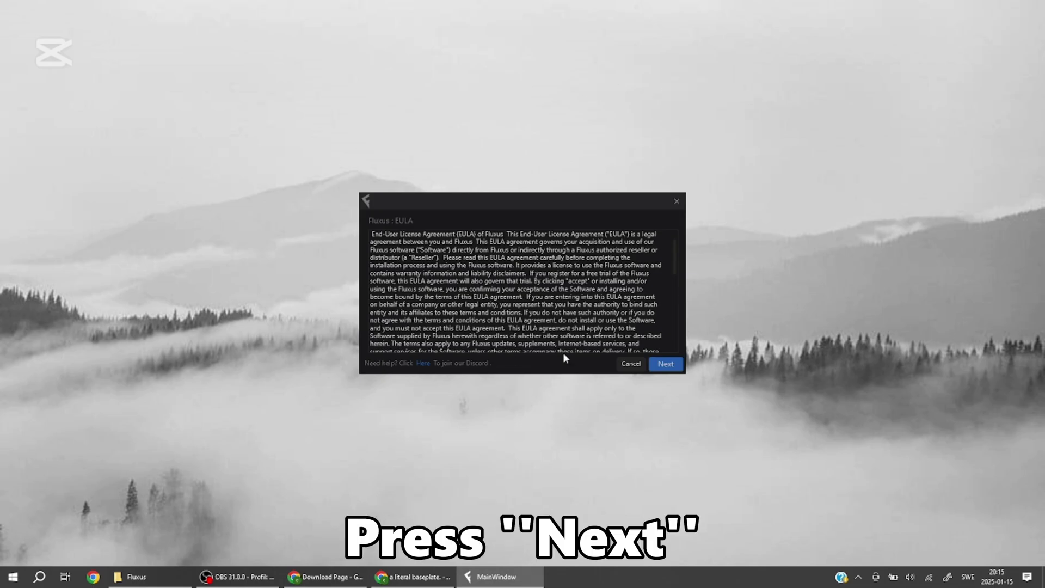
left_click(671, 366)
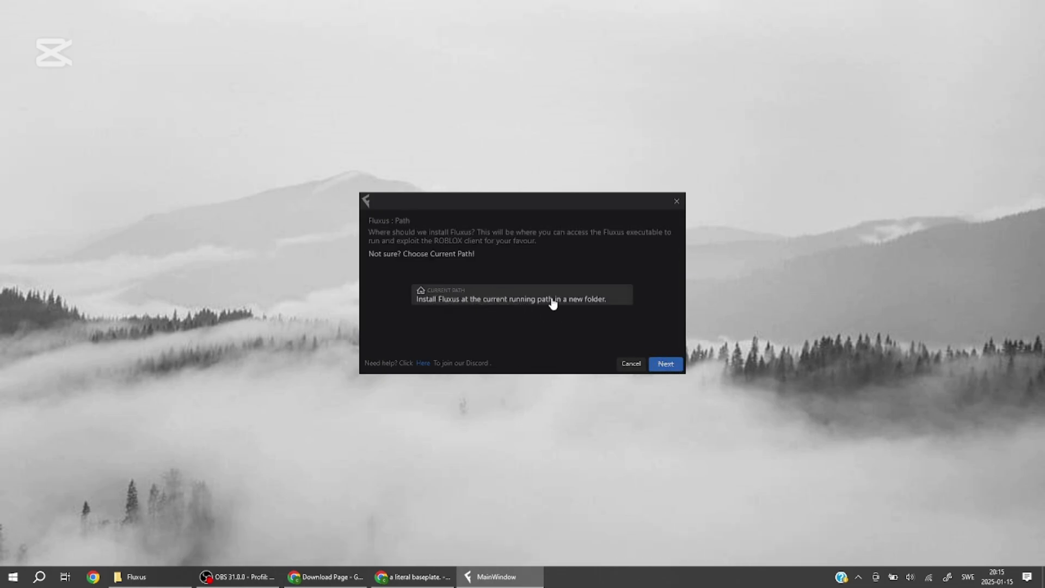
left_click(492, 297)
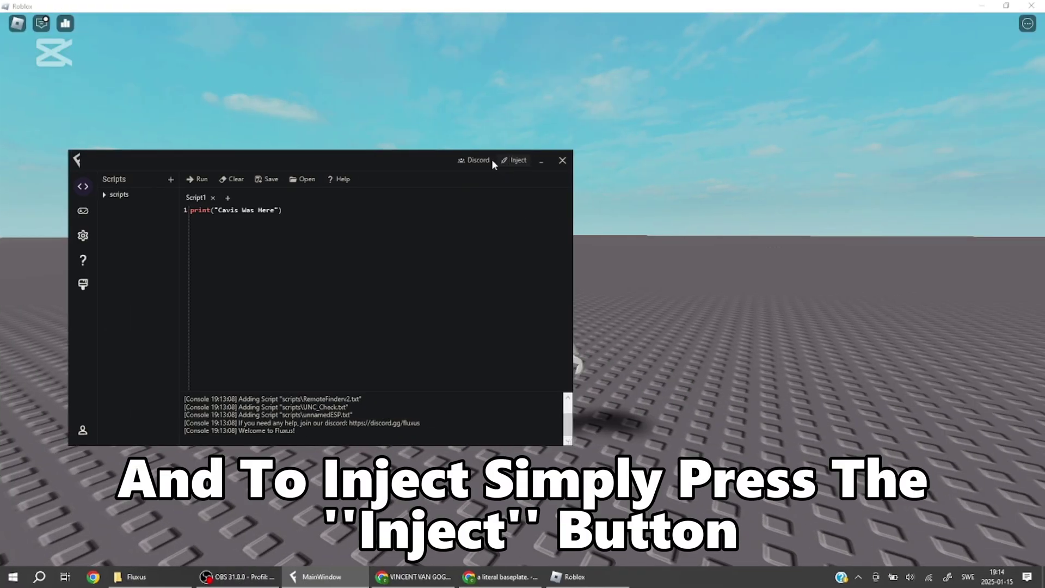
Inject Fluxus into the Roblox baseplate game and paste the UNC test script into the editor.
left_click(515, 160)
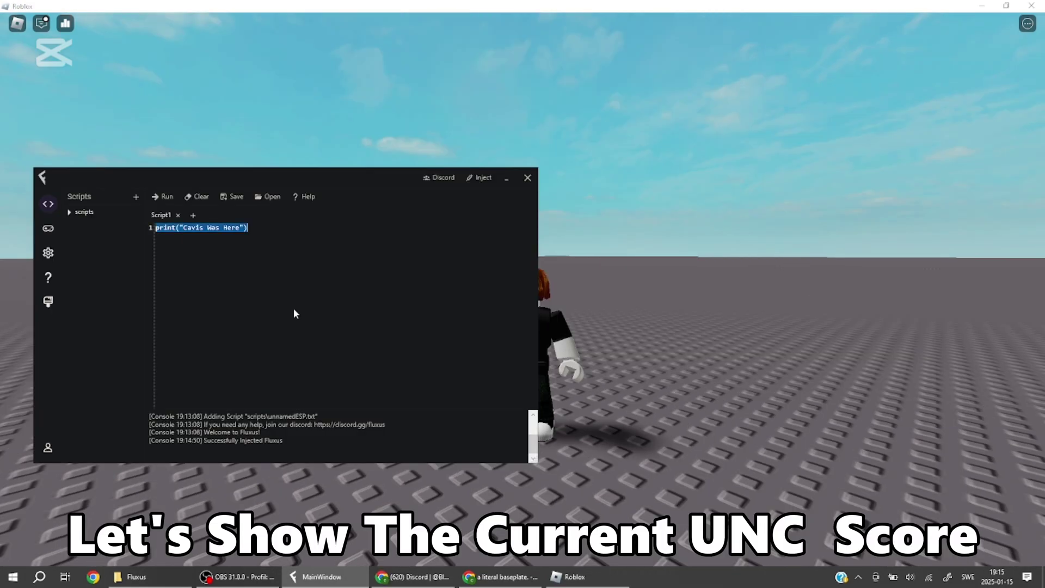
key("ctrl+v")
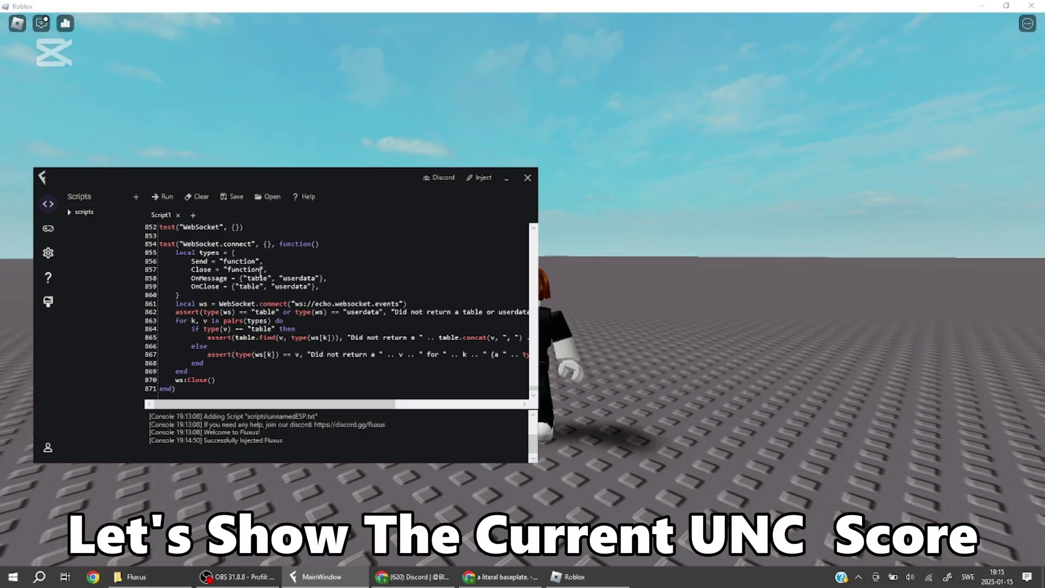
Run the UNC test and review its 89% (74 of 83) result in the F9 Developer Console.
left_click(162, 195)
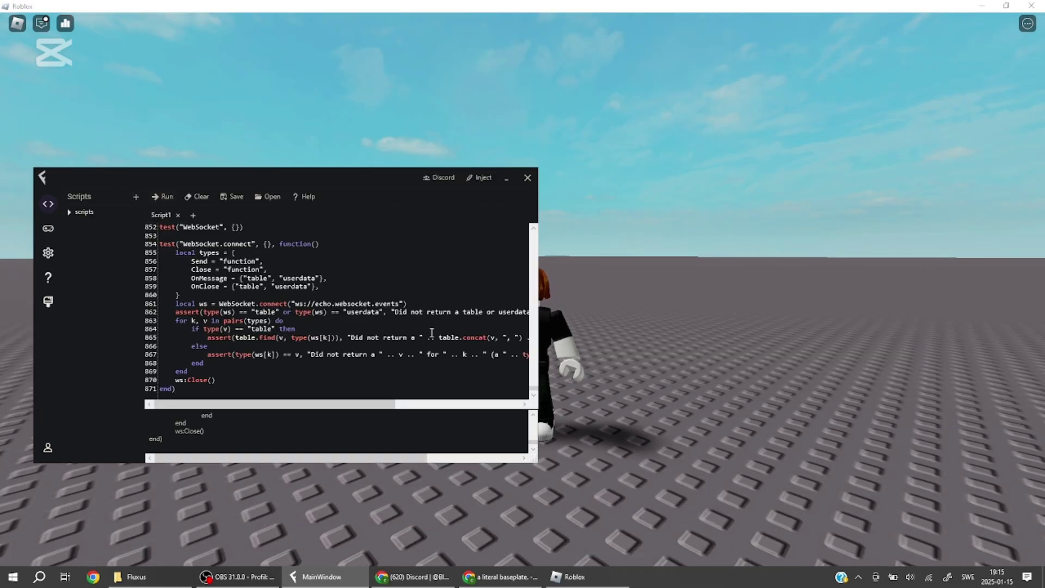
left_click(506, 179)
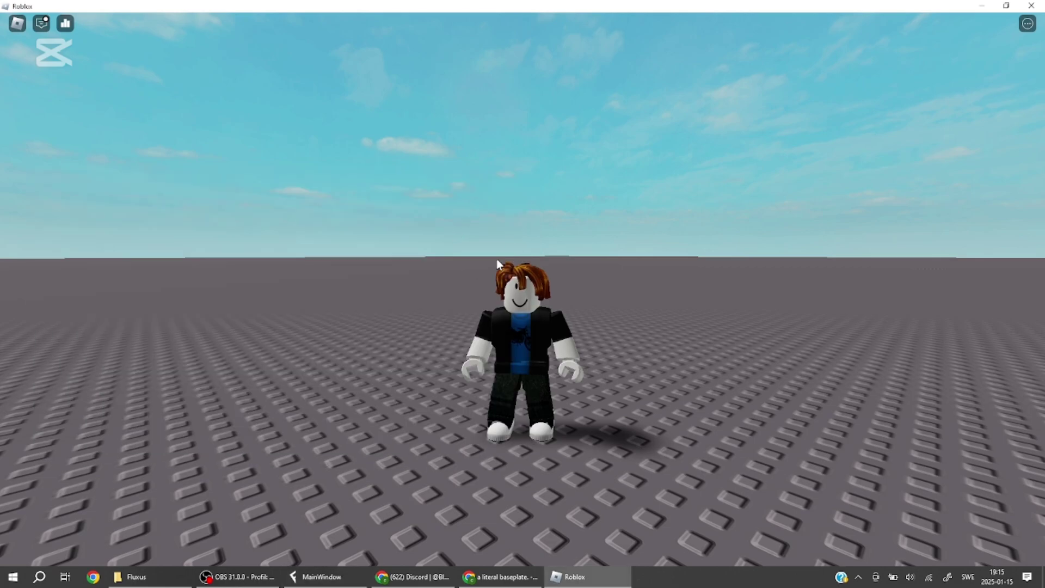
key("F9")
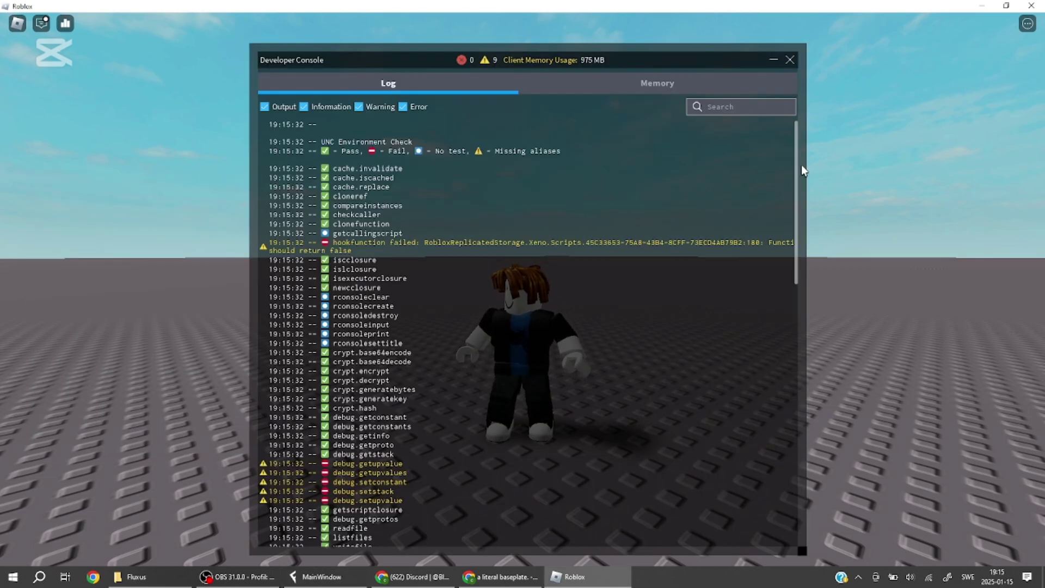
scroll(798, 168, "down", 5)
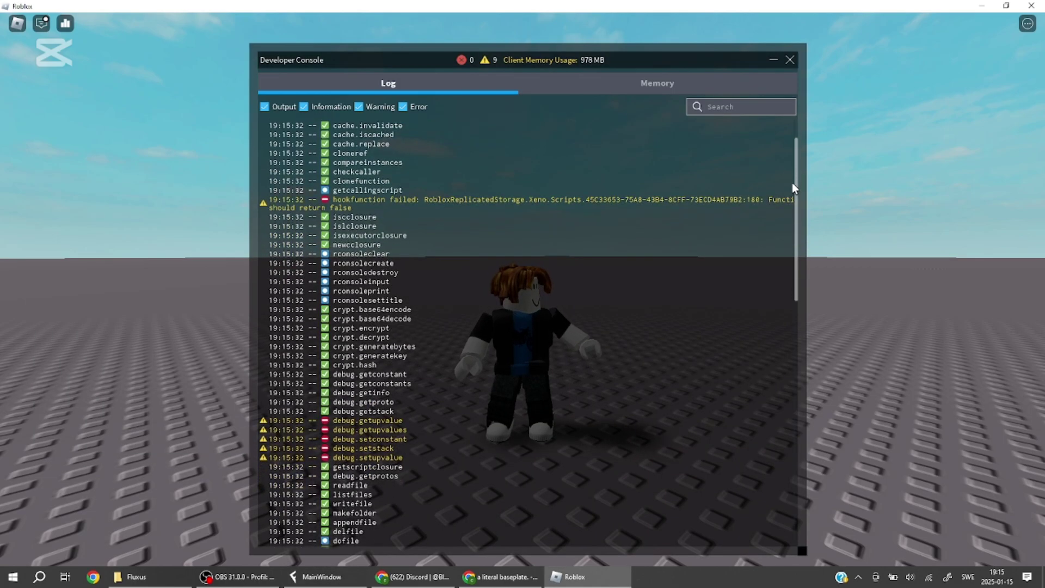
left_click_drag(791, 197, 788, 439)
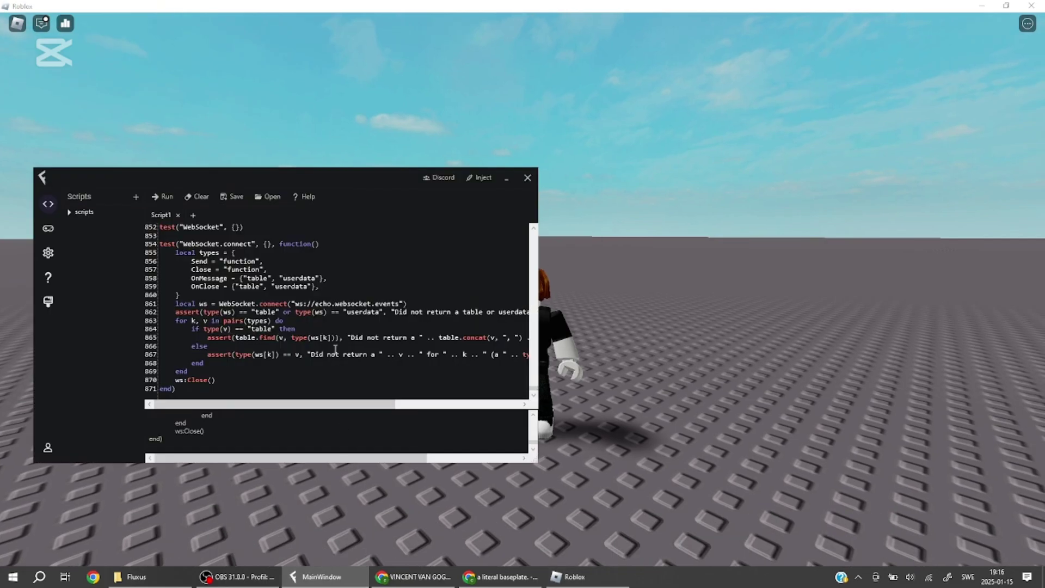
Replace the editor script with the Infinite Yield loadstring, run it, and face the other players.
key("ctrl+a")
type("loadstring(game:HttpGet('https://raw.githubusercontent.com/EdgeIY/infiniteyield/master/source'))()")
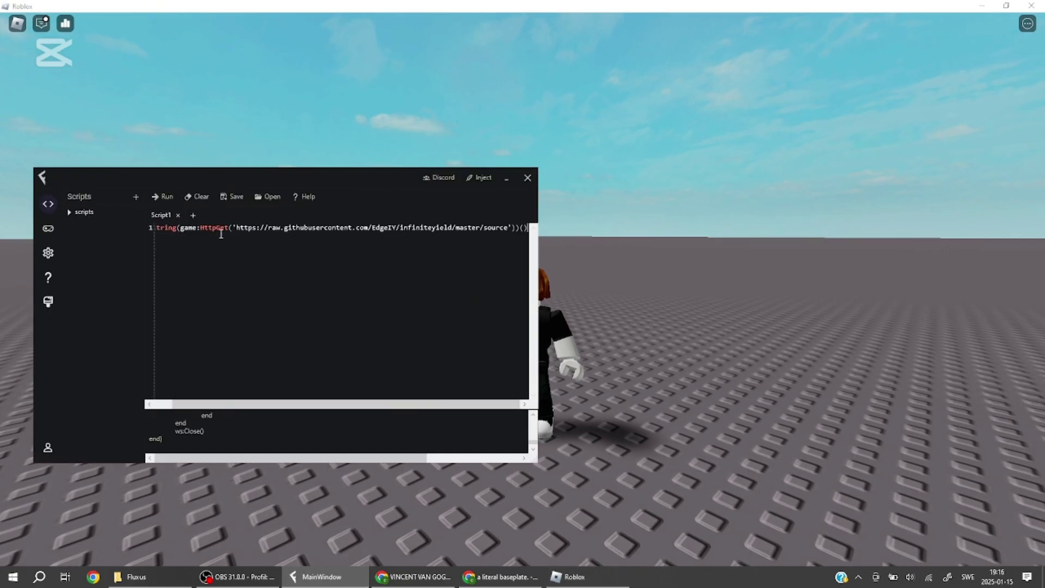
left_click(161, 197)
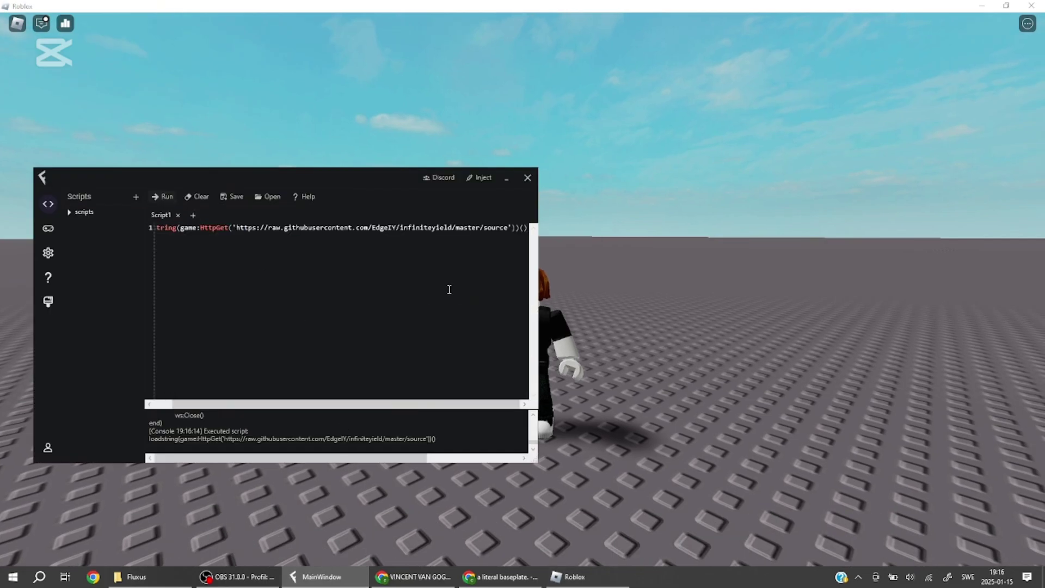
left_click(667, 330)
key("s")
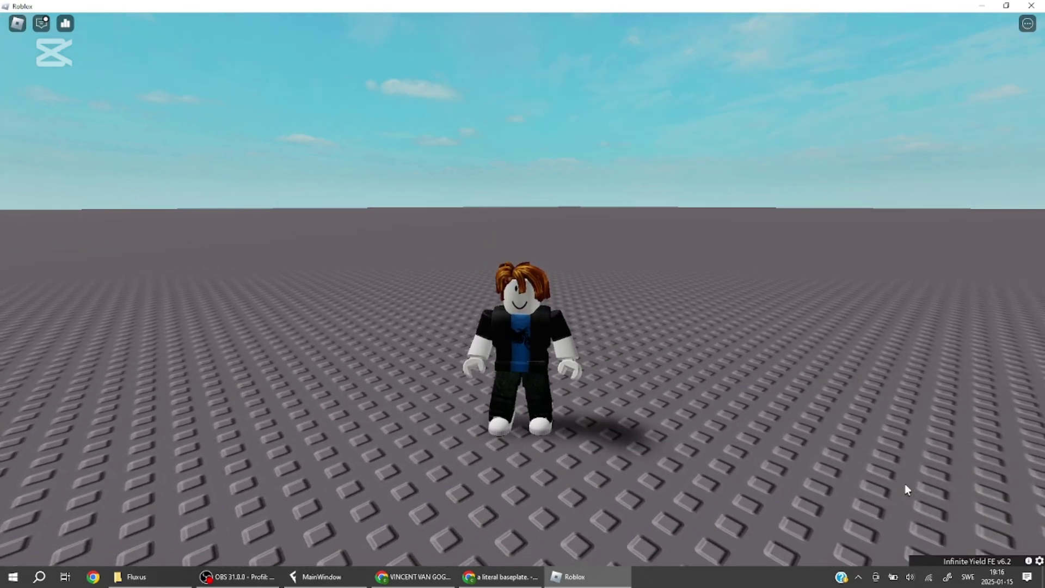
key("w")
key("w")
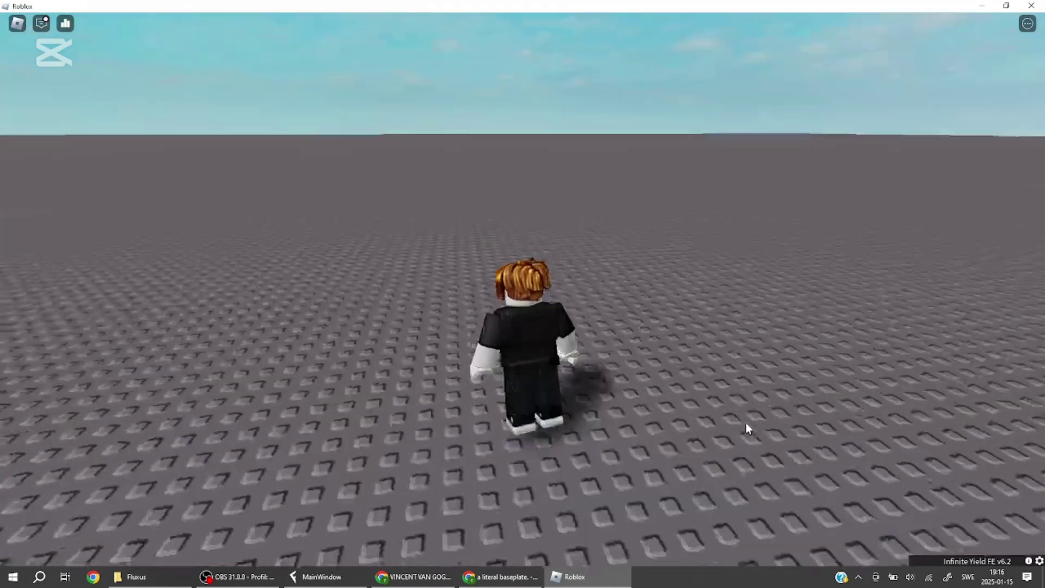
key("w")
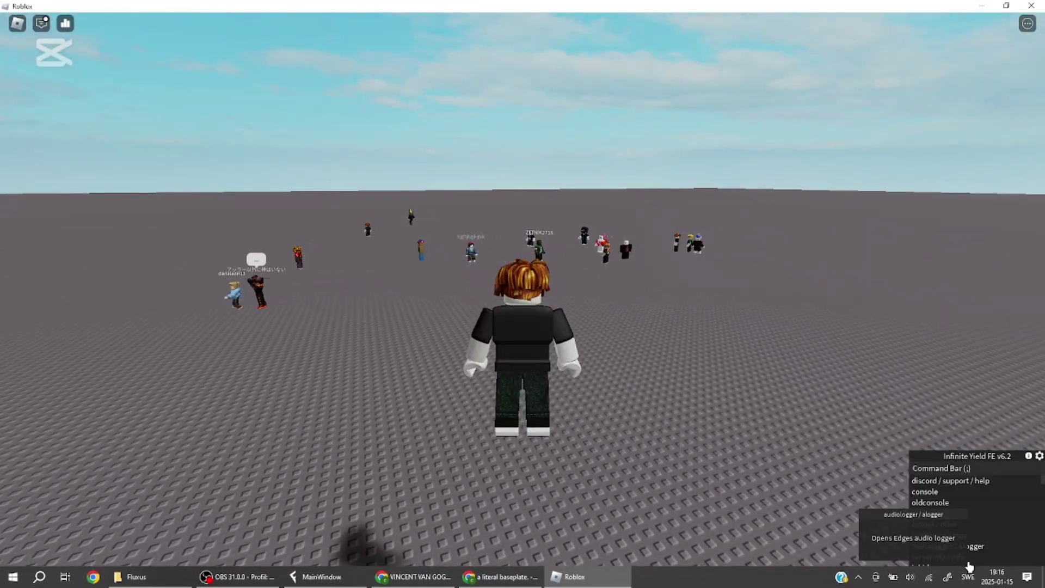
Run the esp and dex commands from the Infinite Yield command bar.
left_click(974, 464)
type("esp")
key("Return")
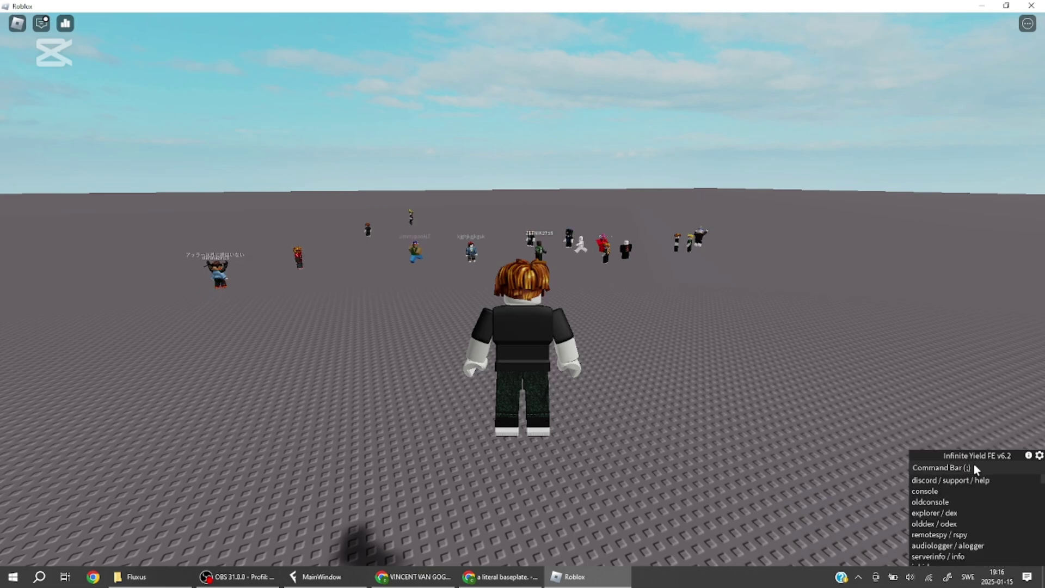
left_click(974, 464)
type("dex")
key("Return")
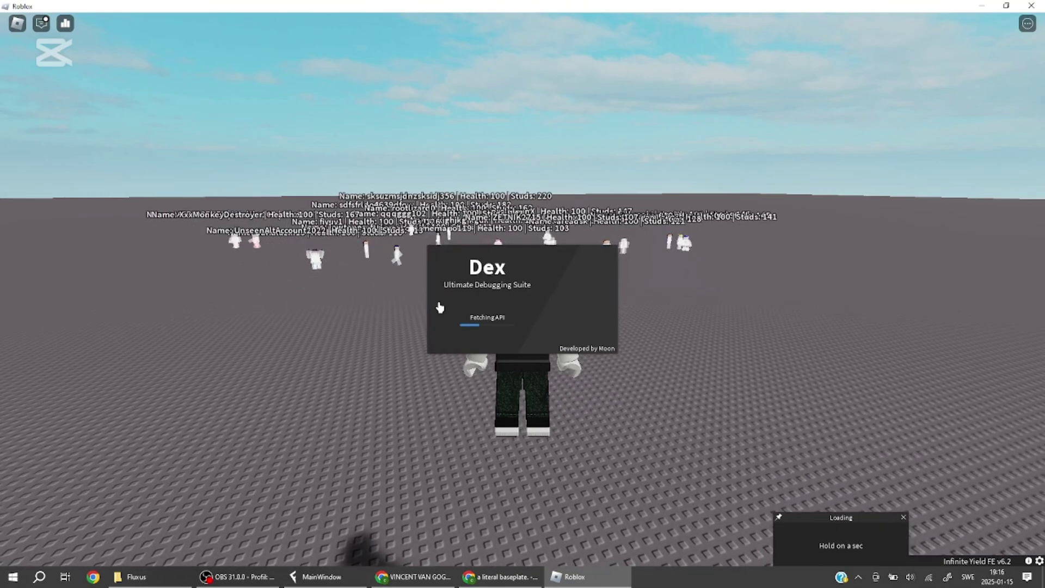
Browse the Dex Explorer tree, expanding Workspace, ReplicatedStorage and StarterPlayer.
mouse_move(1041, 75)
left_mouse_down()
mouse_move(1042, 97)
mouse_move(1041, 65)
left_mouse_up()
left_click(888, 62)
left_click(887, 62)
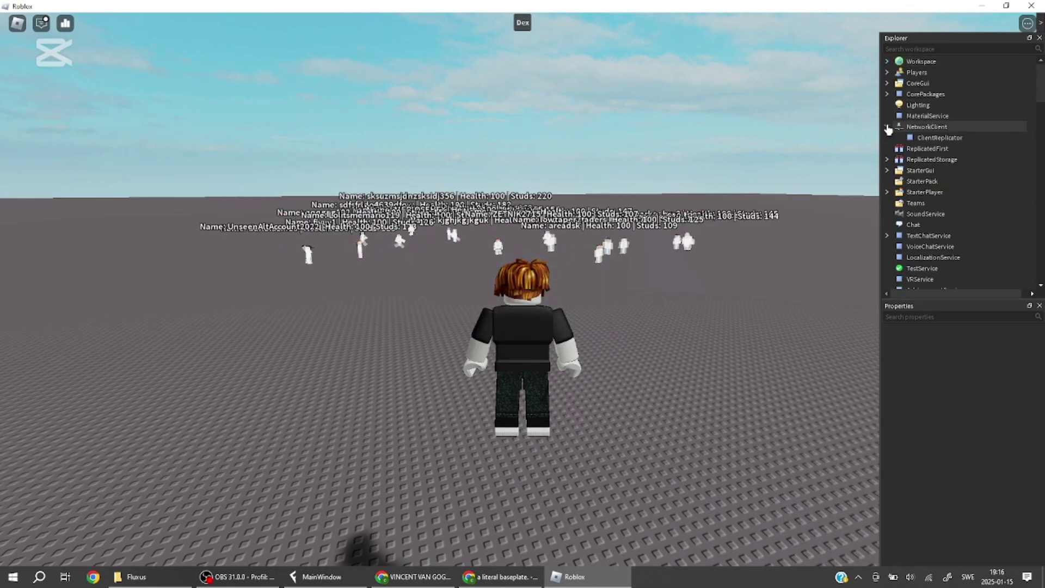
left_click(886, 150)
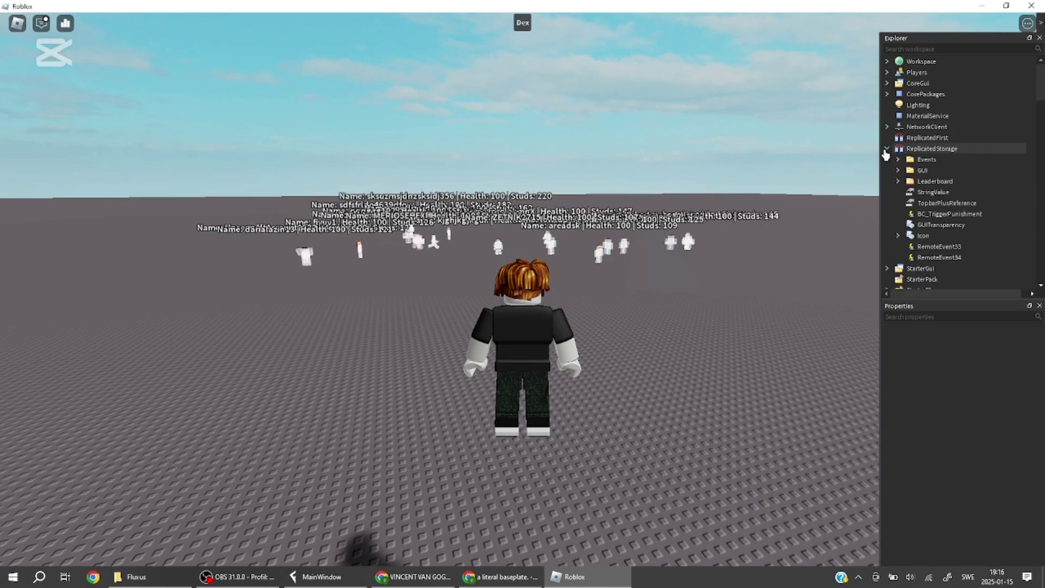
left_click(886, 149)
left_click(888, 181)
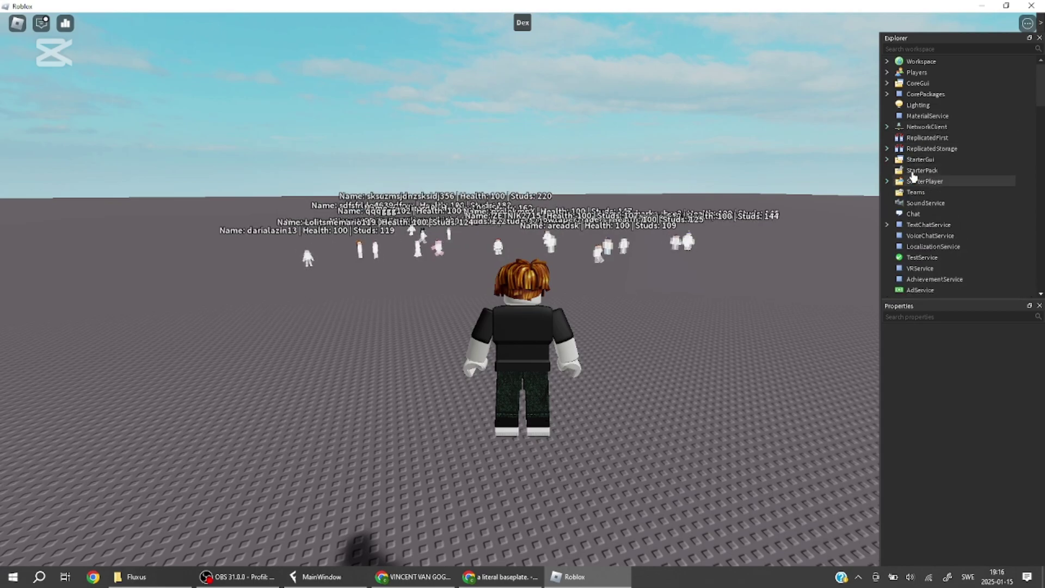
scroll(919, 164, "down", 6)
left_click_drag(1040, 108, 1036, 76)
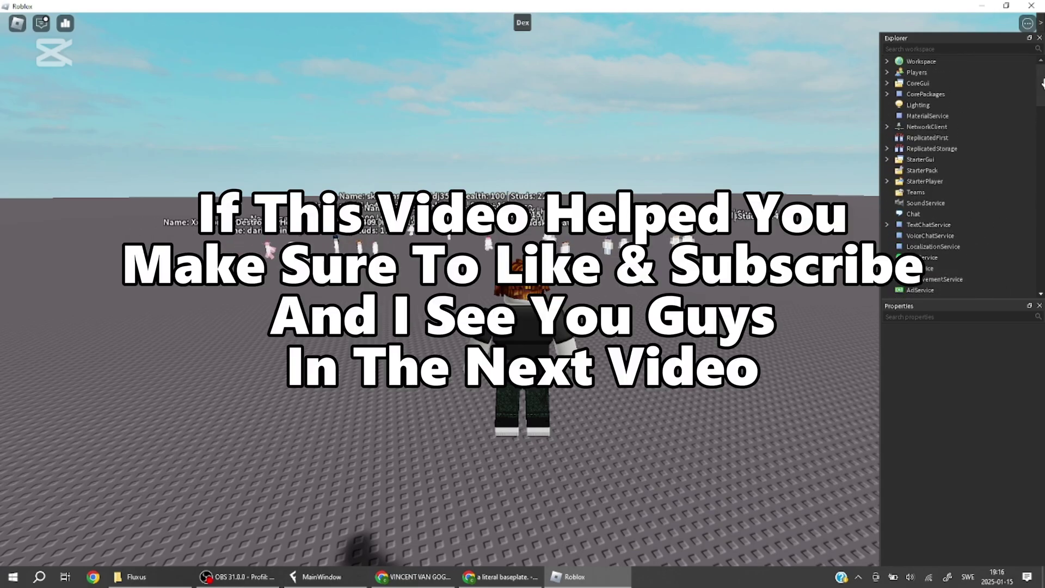
Bring the Fluxus executor window back and move it toward the lower left.
key("w")
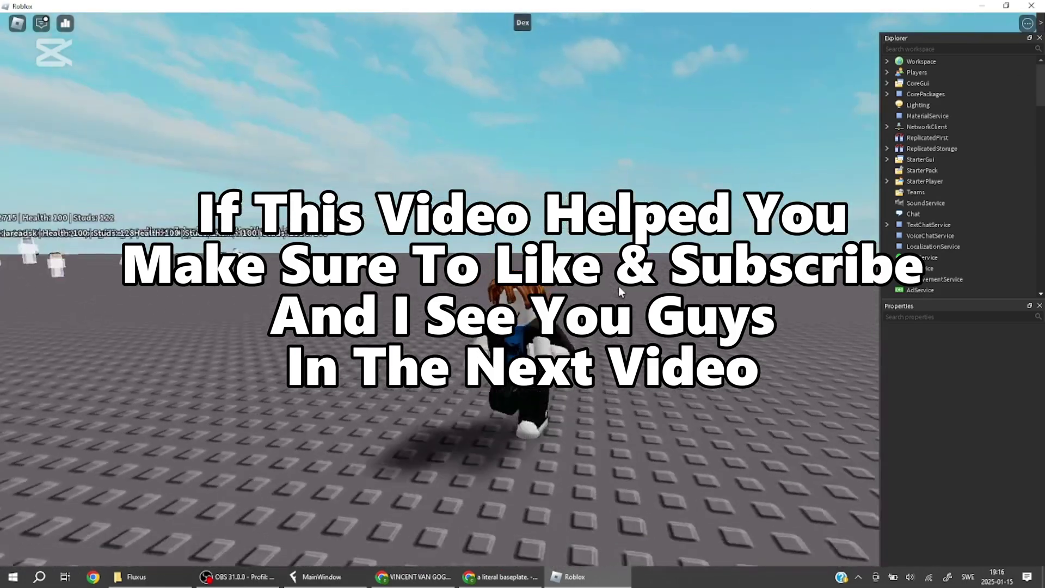
left_click(321, 576)
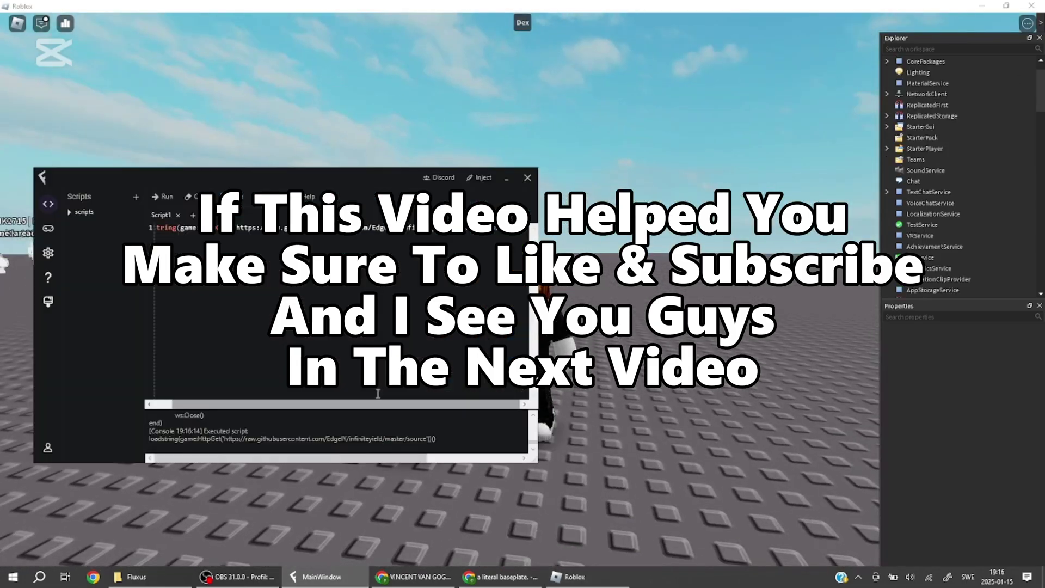
left_click_drag(357, 246, 349, 270)
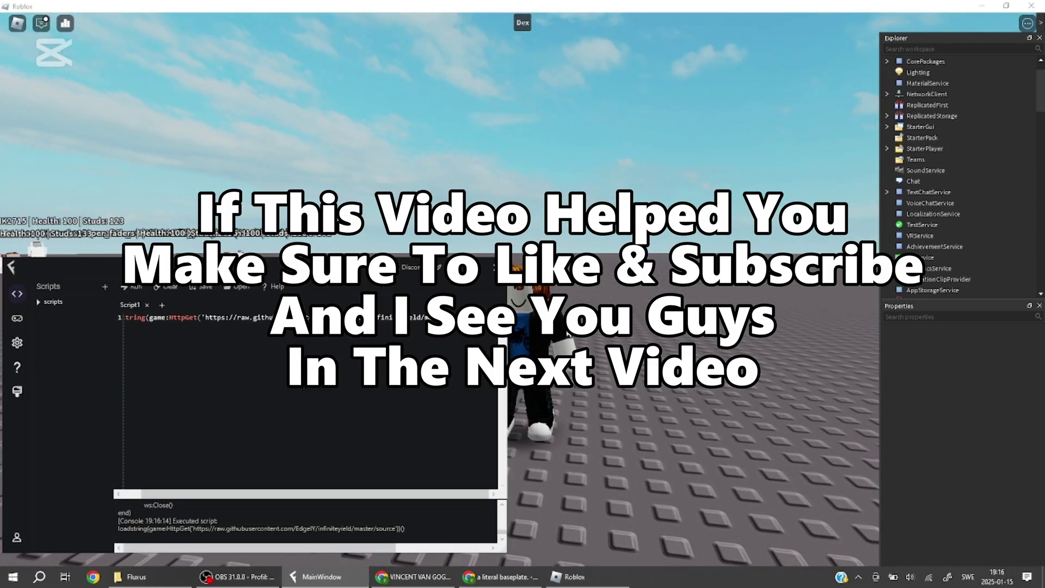